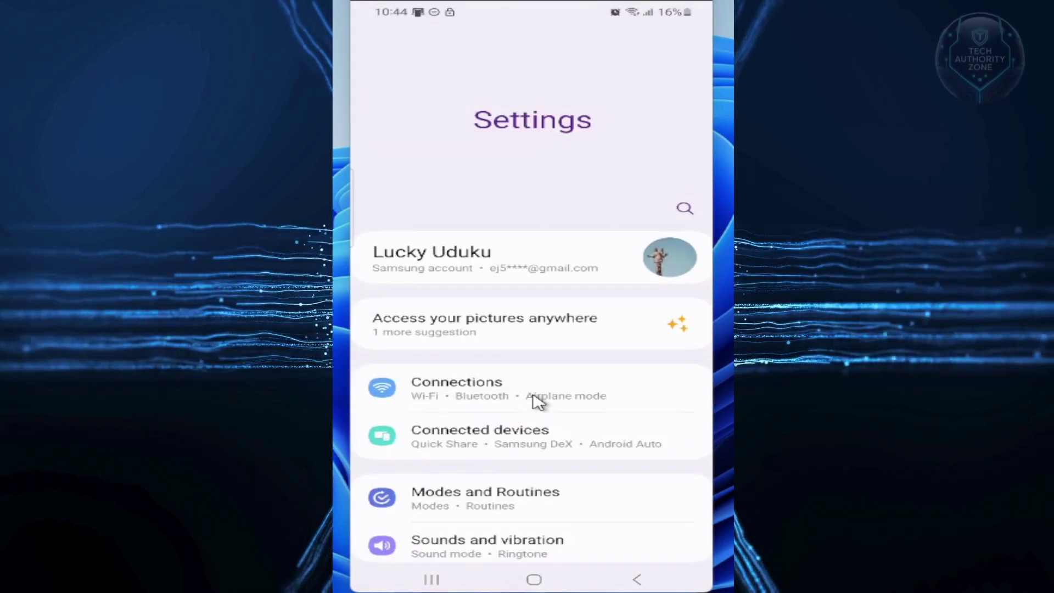
- Navigate through Connections and Mobile networks to the Access Point Names list
{"action": "scroll", "coordinate": [535, 402], "scroll_direction": "down", "scroll_amount": 2}
{"action": "scroll", "coordinate": [536, 402], "scroll_direction": "down", "scroll_amount": 3}
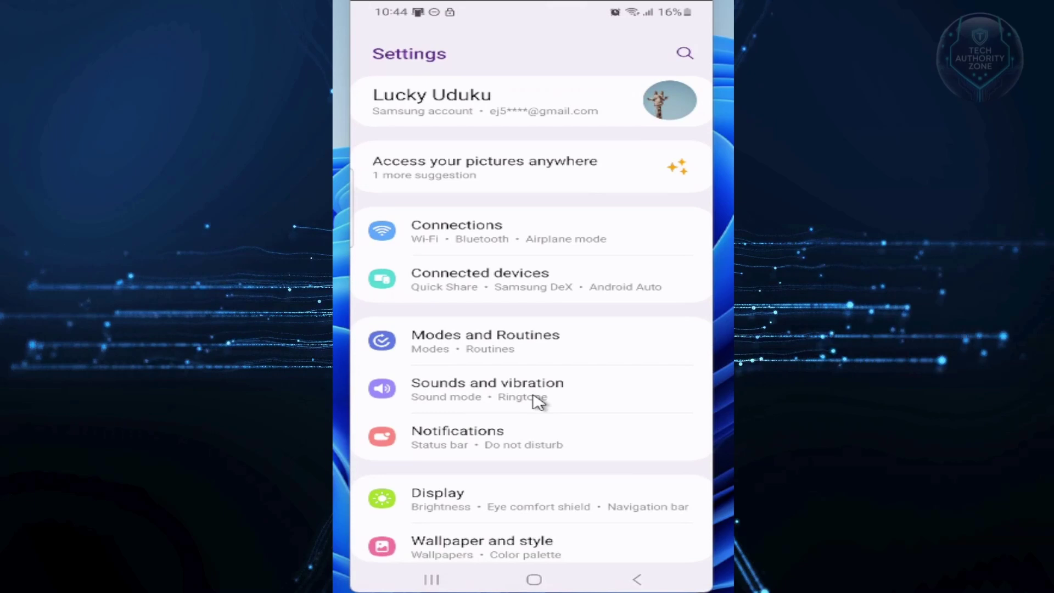
{"action": "left_click", "coordinate": [464, 242]}
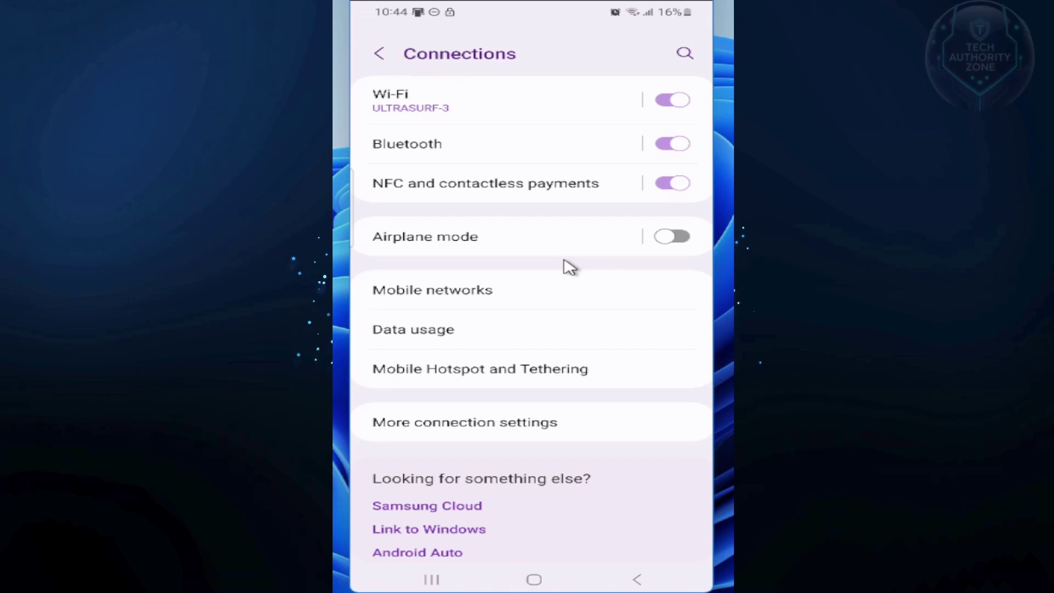
{"action": "left_click", "coordinate": [510, 295]}
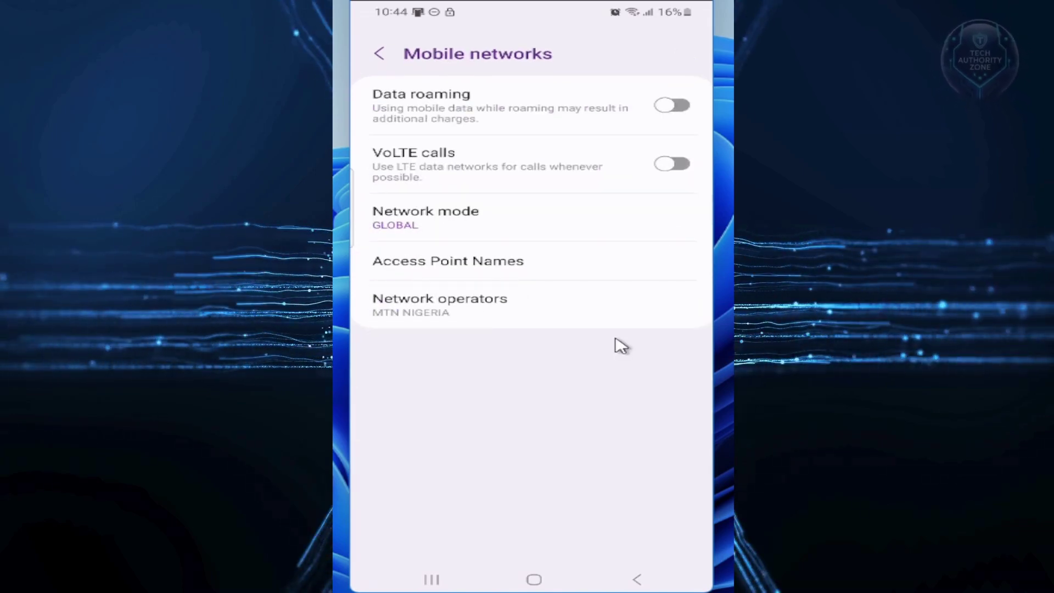
{"action": "left_click", "coordinate": [539, 266]}
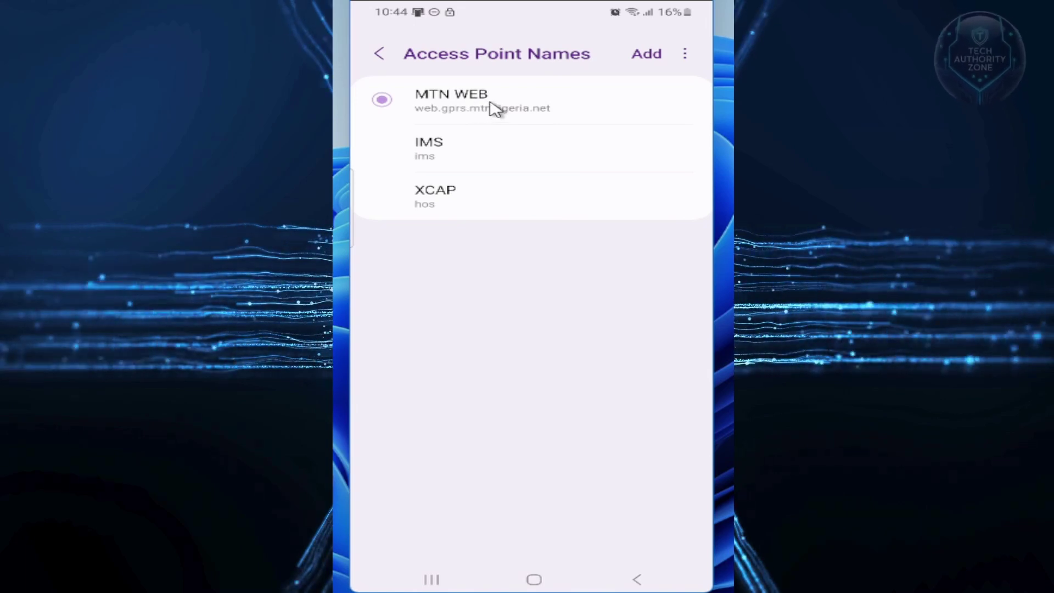
- Look through the fields of a blank new access point form, then return to the list
{"action": "left_click", "coordinate": [535, 169]}
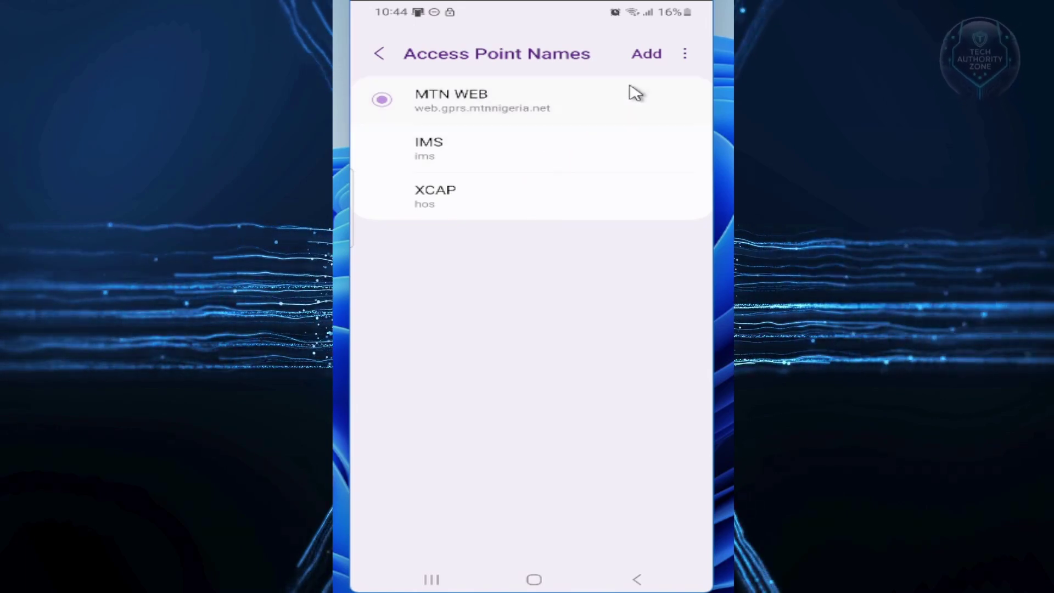
{"action": "left_click", "coordinate": [647, 54]}
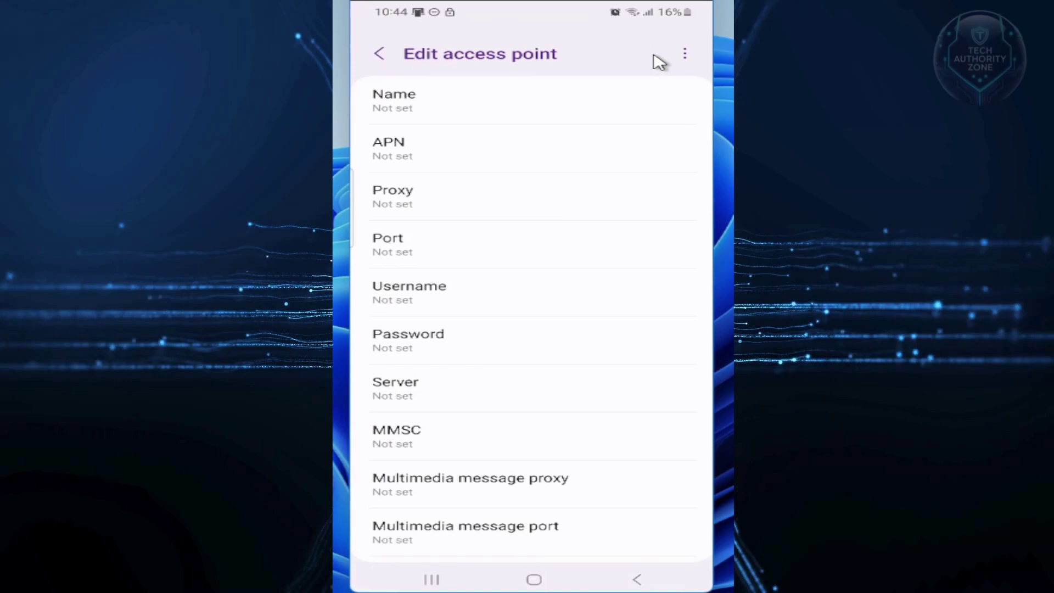
{"action": "scroll", "coordinate": [555, 155], "scroll_direction": "down", "scroll_amount": 1}
{"action": "scroll", "coordinate": [555, 156], "scroll_direction": "down", "scroll_amount": 2}
{"action": "scroll", "coordinate": [554, 156], "scroll_direction": "down", "scroll_amount": 1}
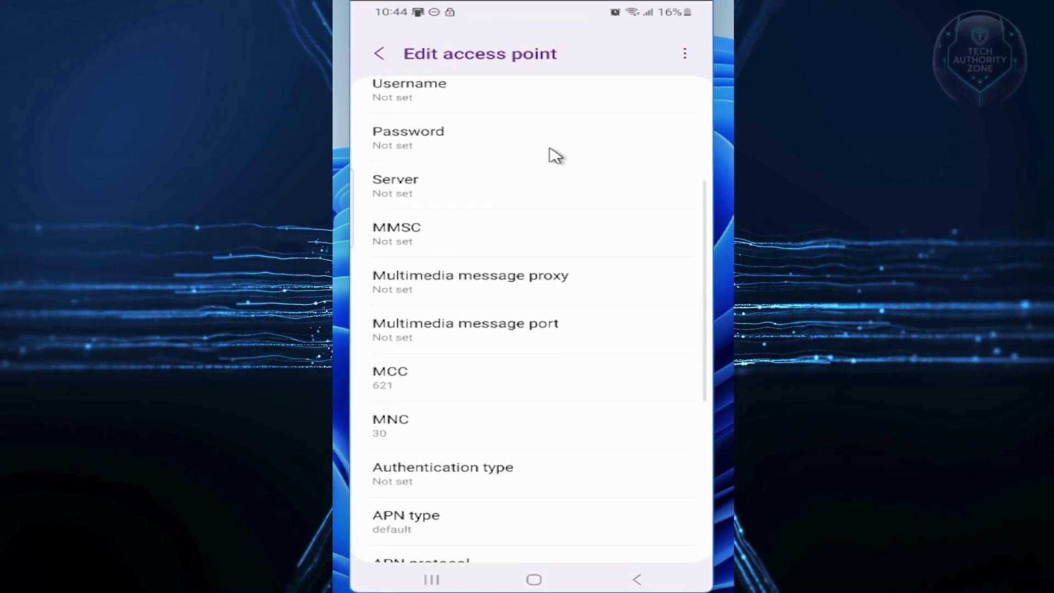
{"action": "scroll", "coordinate": [555, 155], "scroll_direction": "down", "scroll_amount": 2}
{"action": "scroll", "coordinate": [554, 155], "scroll_direction": "down", "scroll_amount": 2}
{"action": "scroll", "coordinate": [554, 155], "scroll_direction": "up", "scroll_amount": 1}
{"action": "scroll", "coordinate": [554, 155], "scroll_direction": "up", "scroll_amount": 1}
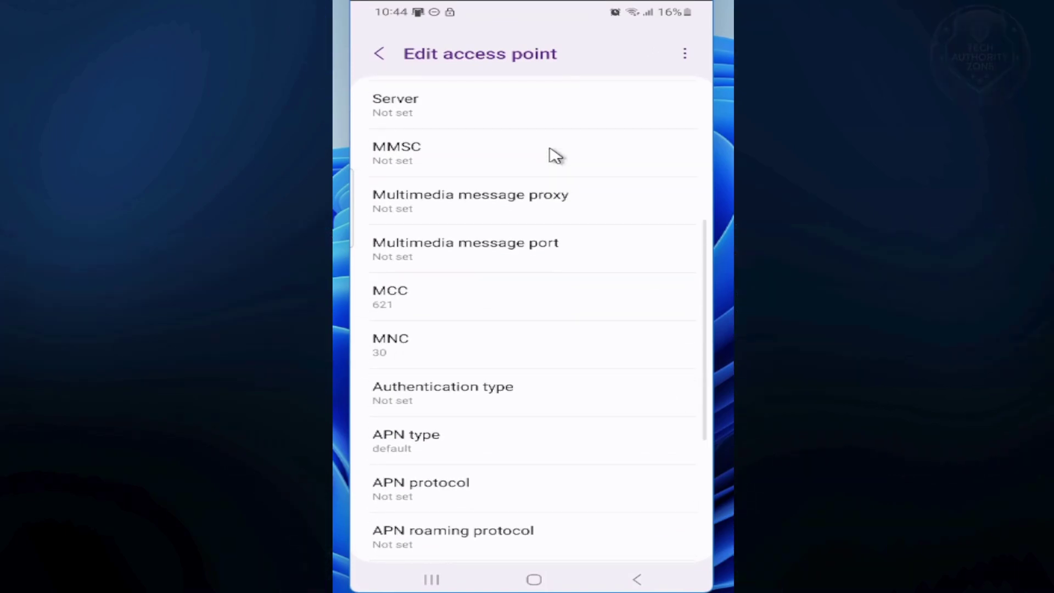
{"action": "left_click", "coordinate": [375, 54]}
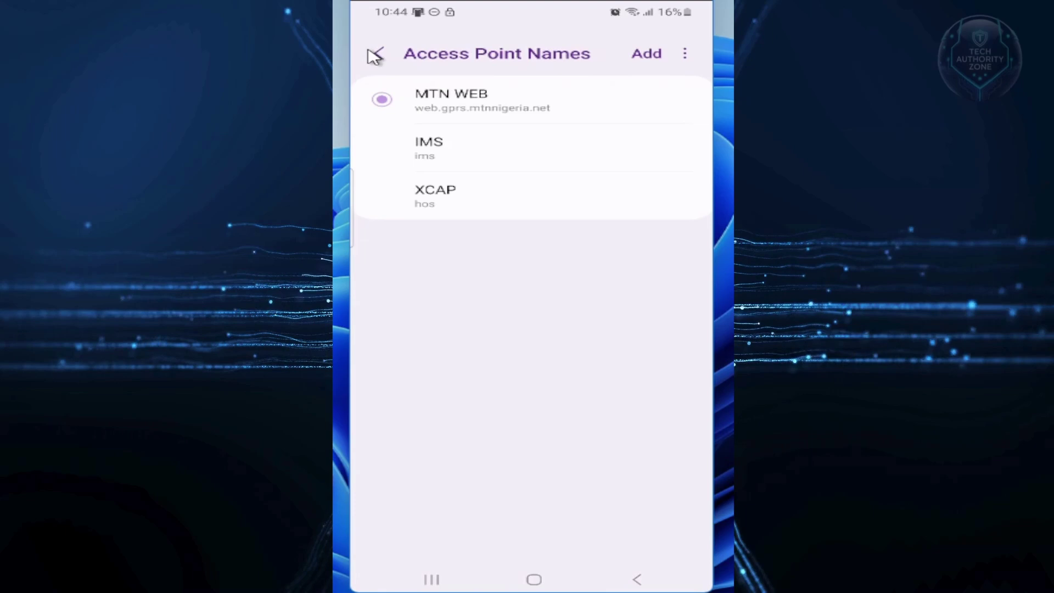
- Review the MTN WEB access point's settings and return to the APN list
{"action": "left_click", "coordinate": [463, 108]}
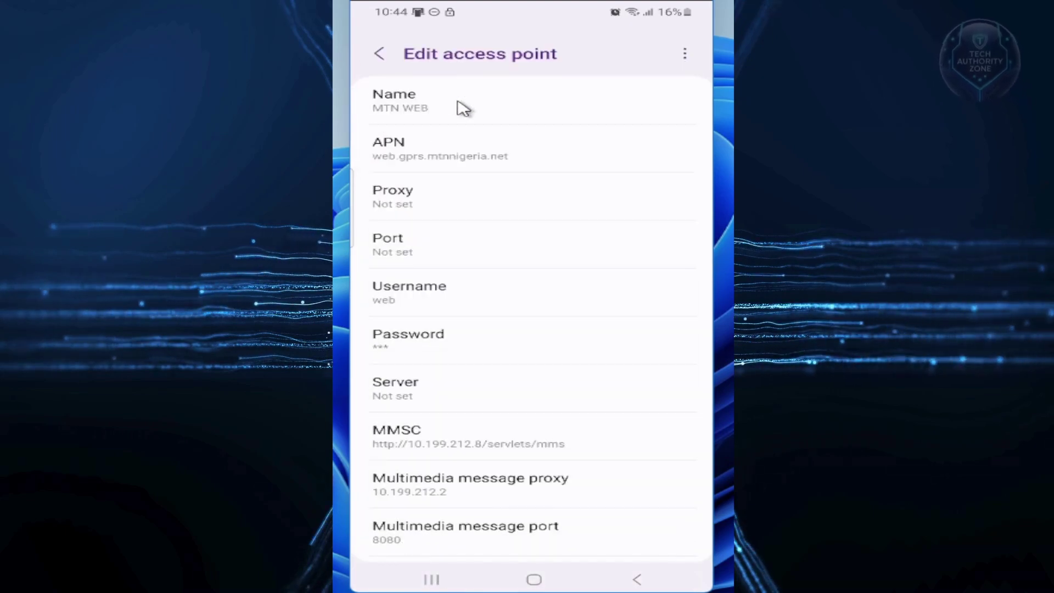
{"action": "scroll", "coordinate": [463, 108], "scroll_direction": "down", "scroll_amount": 5}
{"action": "scroll", "coordinate": [463, 108], "scroll_direction": "down", "scroll_amount": 2}
{"action": "scroll", "coordinate": [463, 107], "scroll_direction": "down", "scroll_amount": 3}
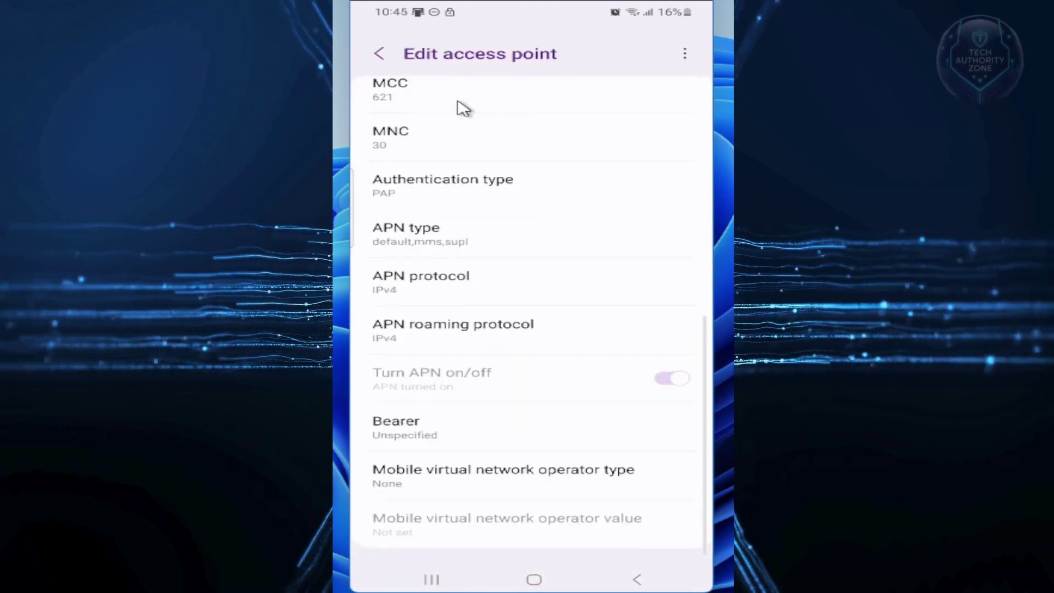
{"action": "scroll", "coordinate": [462, 108], "scroll_direction": "up", "scroll_amount": 3}
{"action": "scroll", "coordinate": [463, 107], "scroll_direction": "up", "scroll_amount": 3}
{"action": "scroll", "coordinate": [463, 107], "scroll_direction": "up", "scroll_amount": 2}
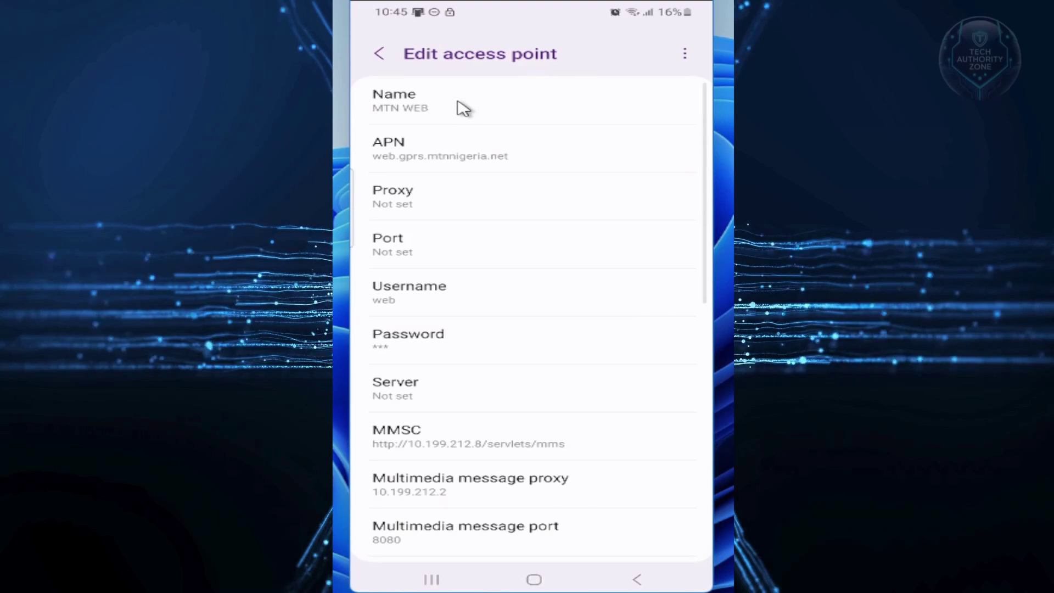
{"action": "left_click", "coordinate": [381, 53]}
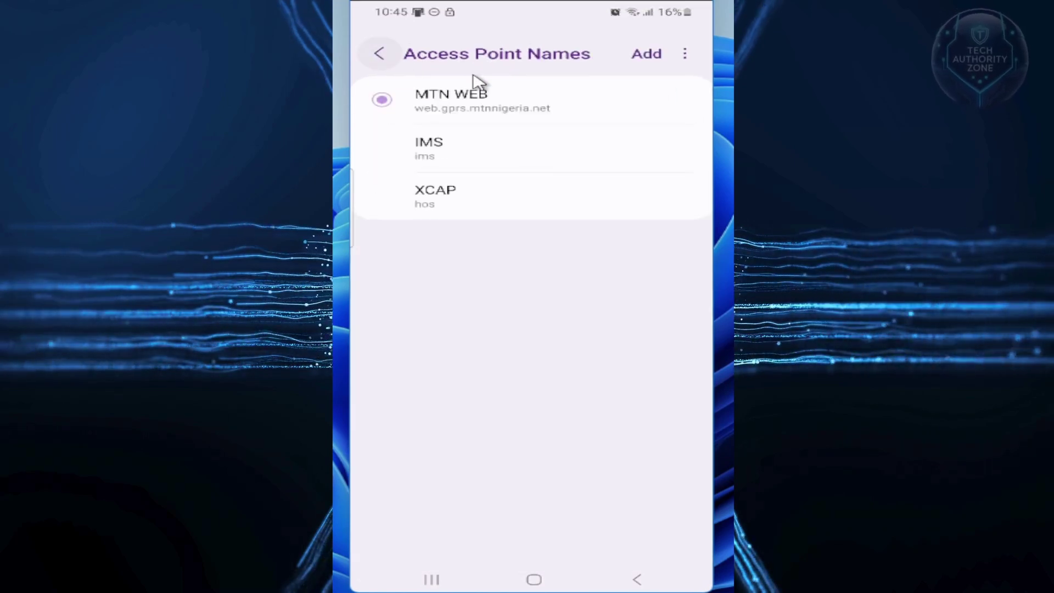
- Create a new access point named 'web' with APN web.gprs.mtnnigeria.net
{"action": "left_click", "coordinate": [654, 58]}
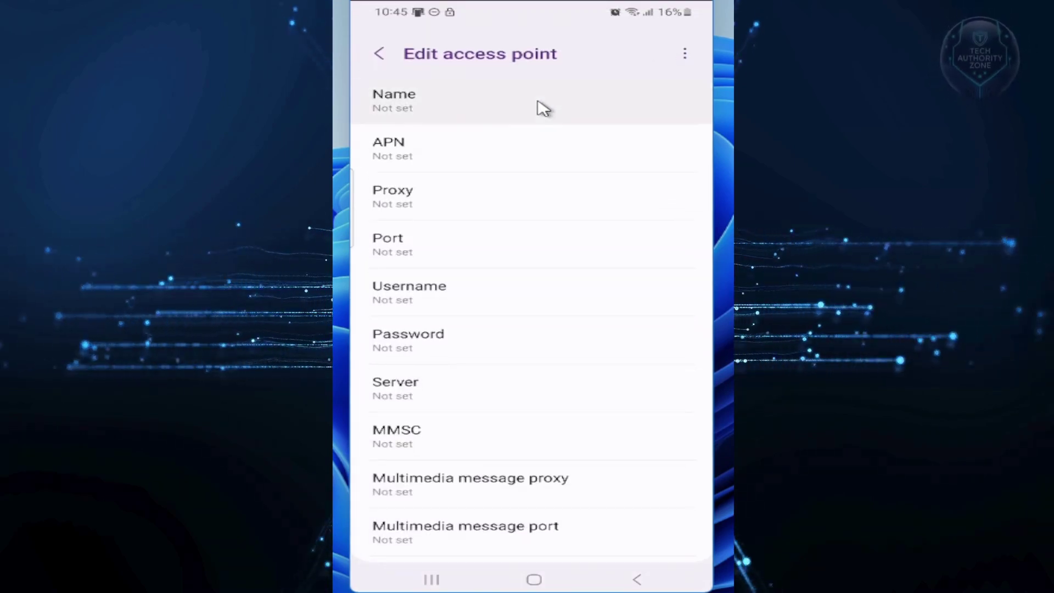
{"action": "left_click", "coordinate": [479, 117]}
{"action": "type", "text": "web"}
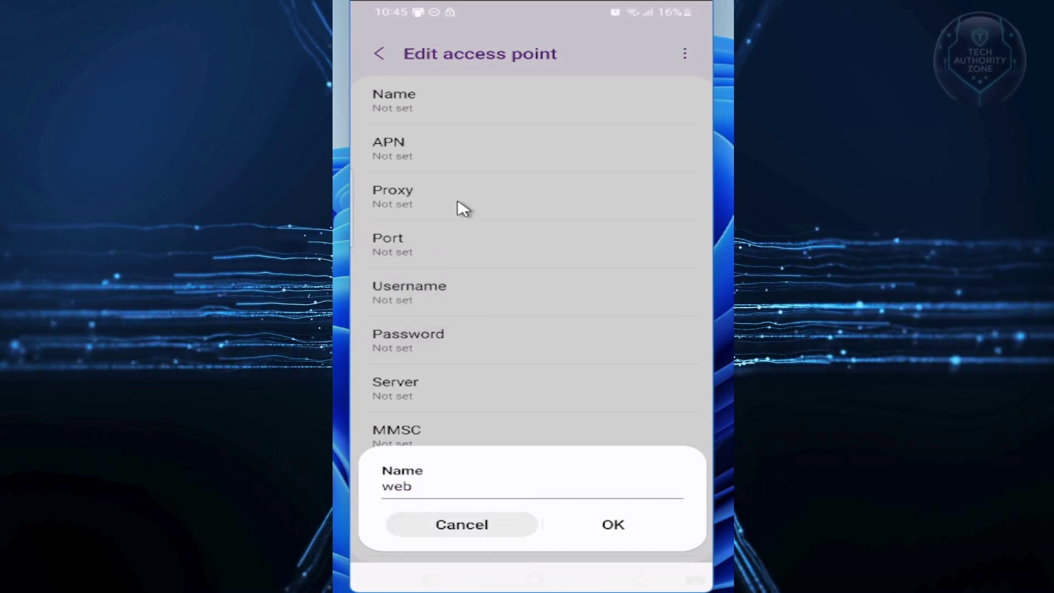
{"action": "key", "text": "Return"}
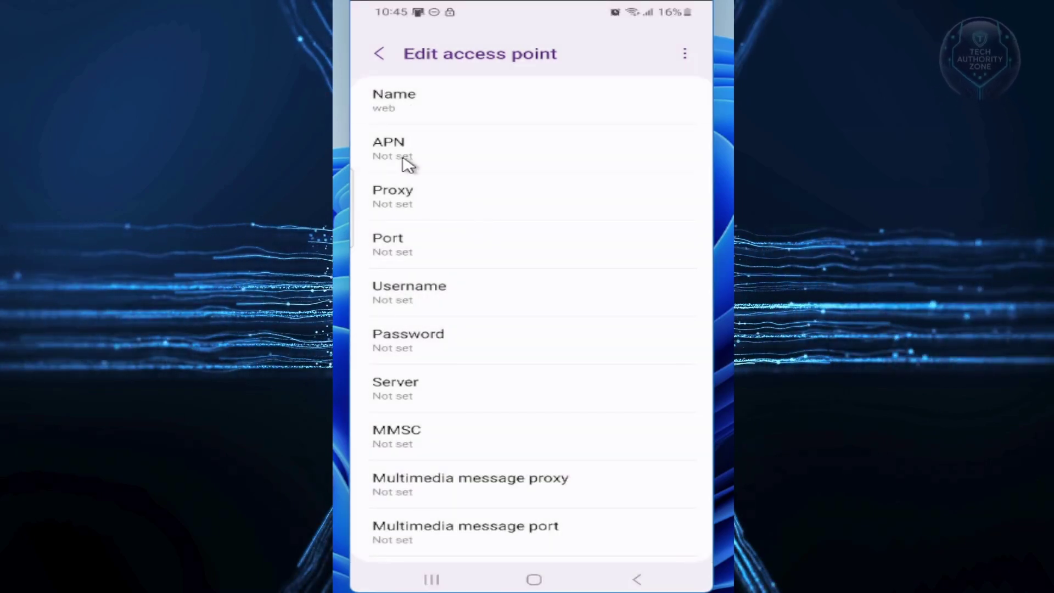
{"action": "left_click", "coordinate": [406, 159]}
{"action": "type", "text": "web.gprs.mt"}
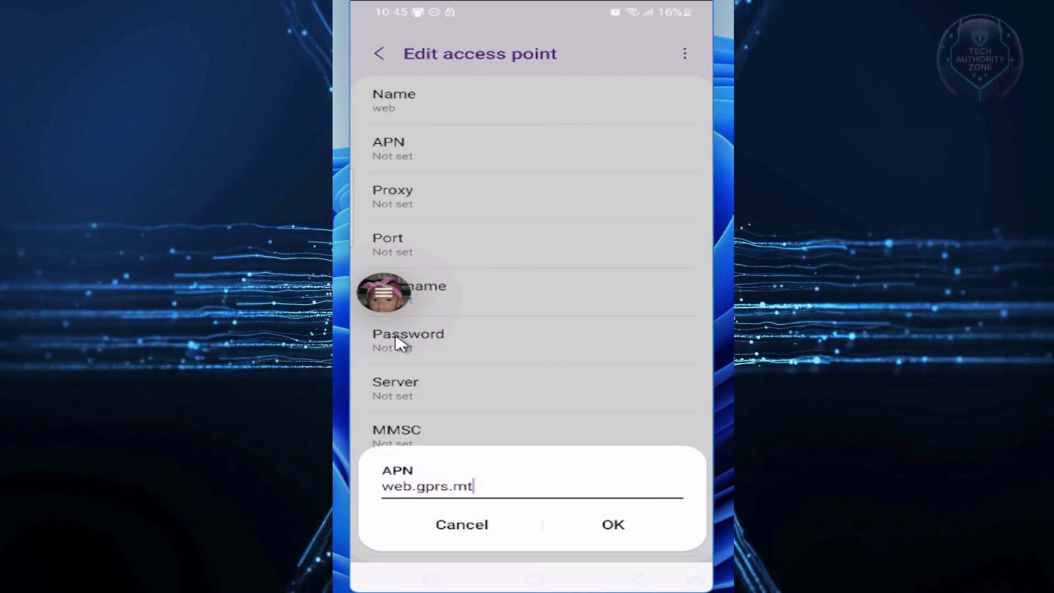
{"action": "type", "text": "nnigeria."}
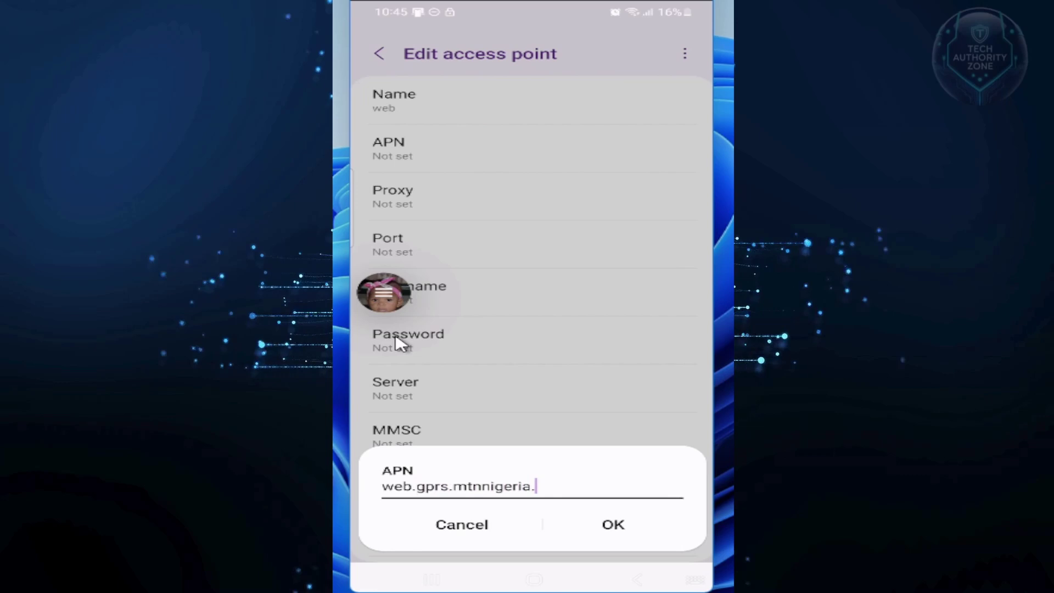
{"action": "type", "text": "net"}
{"action": "left_click", "coordinate": [632, 526]}
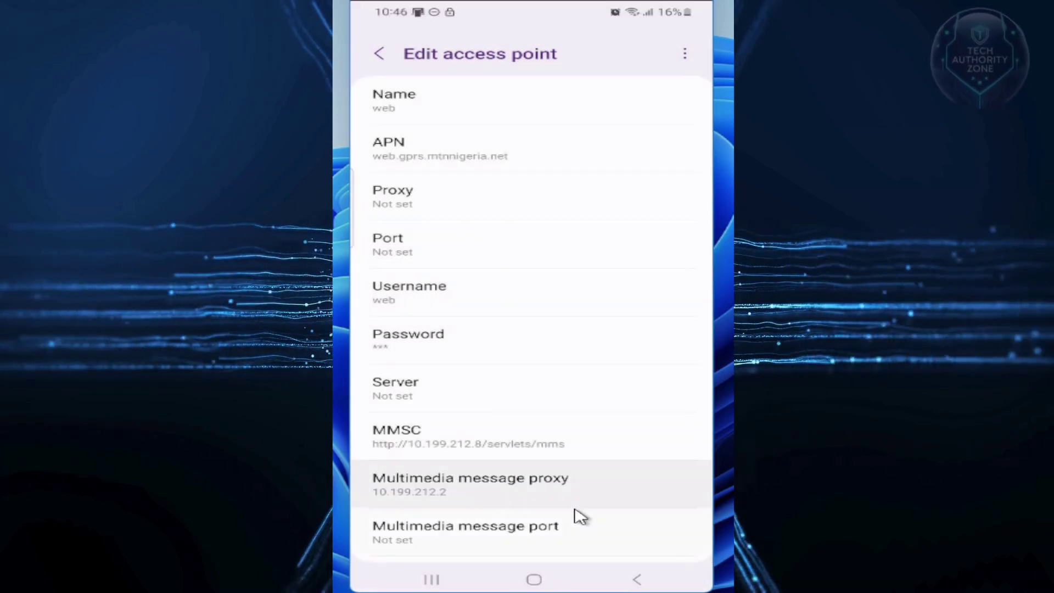
- Set the multimedia message port to 8080 and bring up the APN type setting
{"action": "scroll", "coordinate": [576, 513], "scroll_direction": "down", "scroll_amount": 1}
{"action": "left_click", "coordinate": [516, 502]}
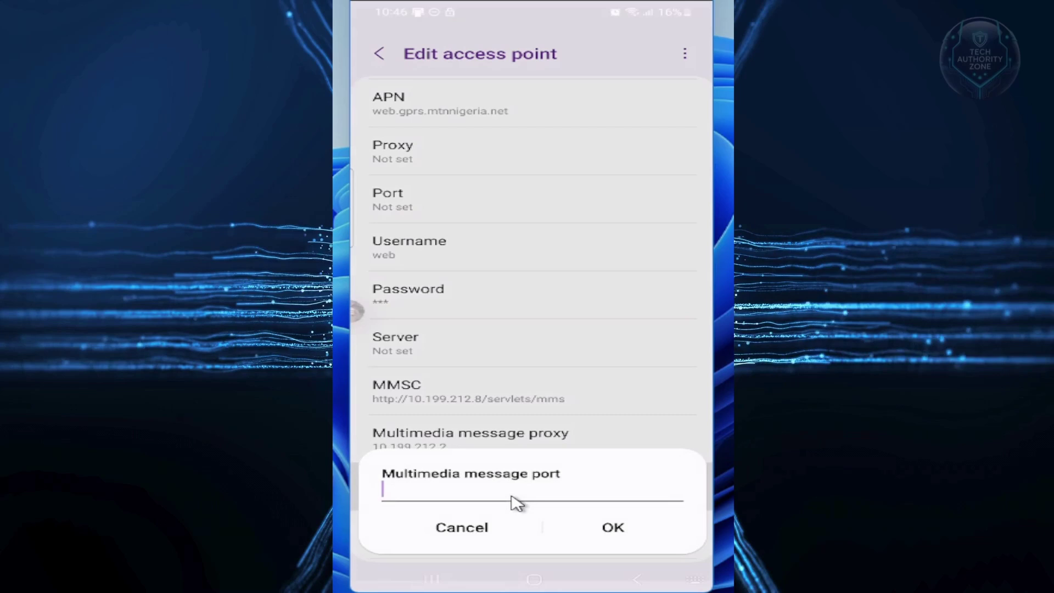
{"action": "type", "text": "80"}
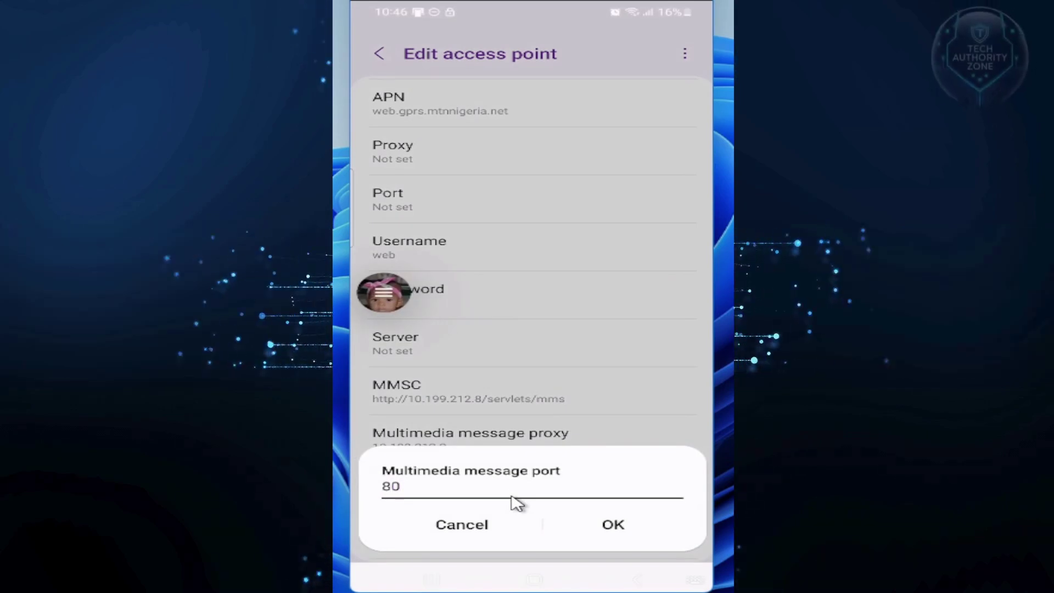
{"action": "type", "text": "80"}
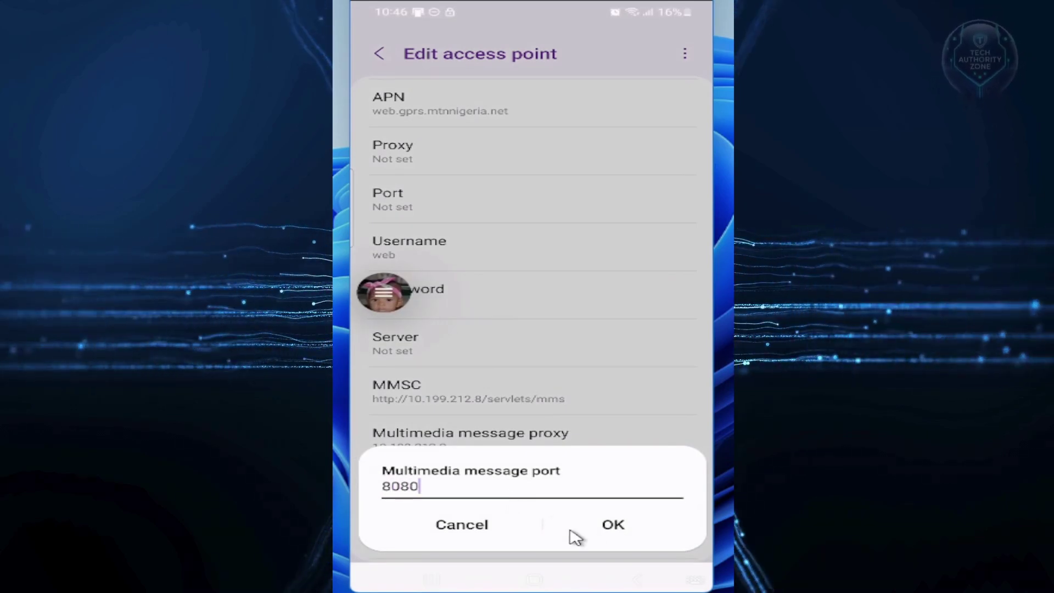
{"action": "left_click", "coordinate": [617, 528]}
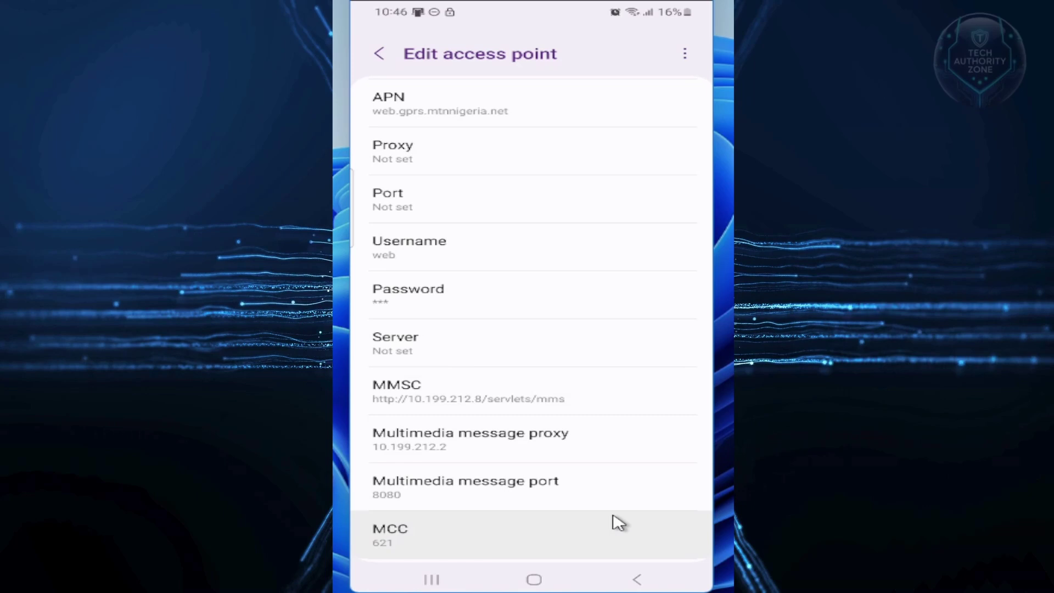
{"action": "scroll", "coordinate": [613, 518], "scroll_direction": "down", "scroll_amount": 2}
{"action": "scroll", "coordinate": [617, 522], "scroll_direction": "down", "scroll_amount": 3}
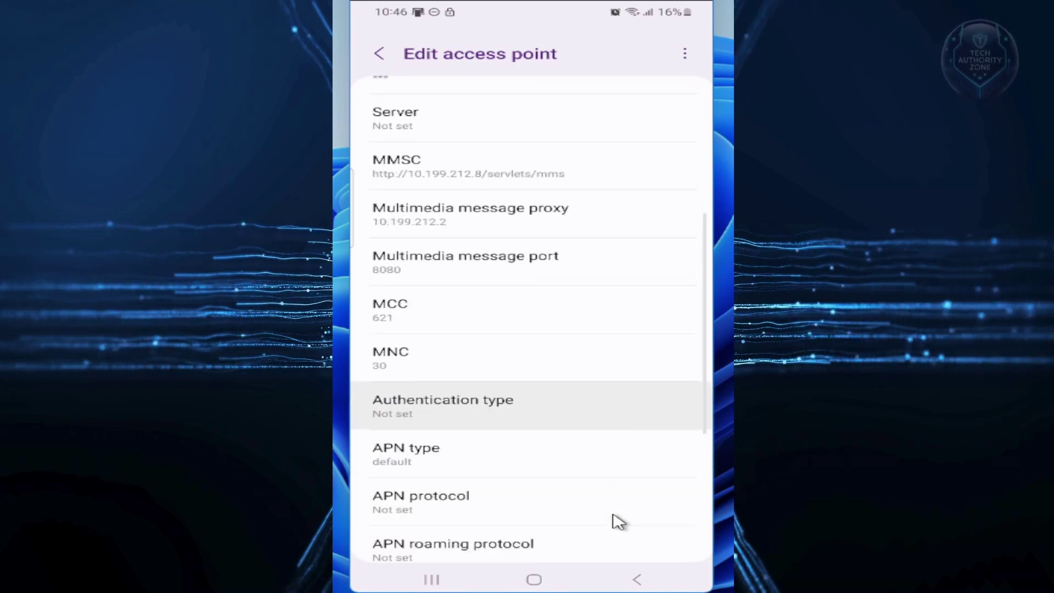
{"action": "scroll", "coordinate": [618, 521], "scroll_direction": "down", "scroll_amount": 1}
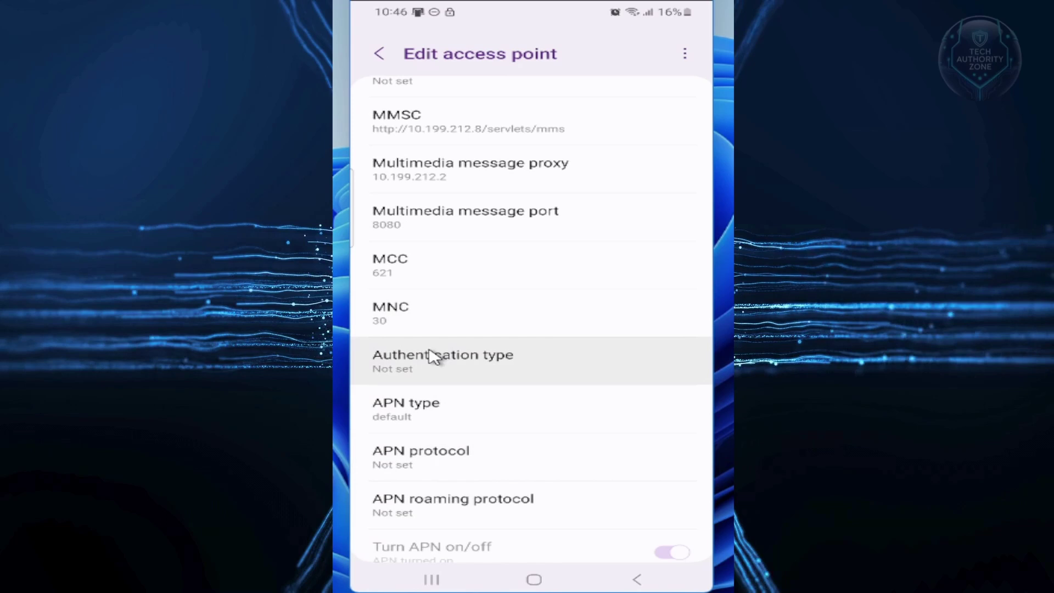
{"action": "left_click", "coordinate": [482, 424]}
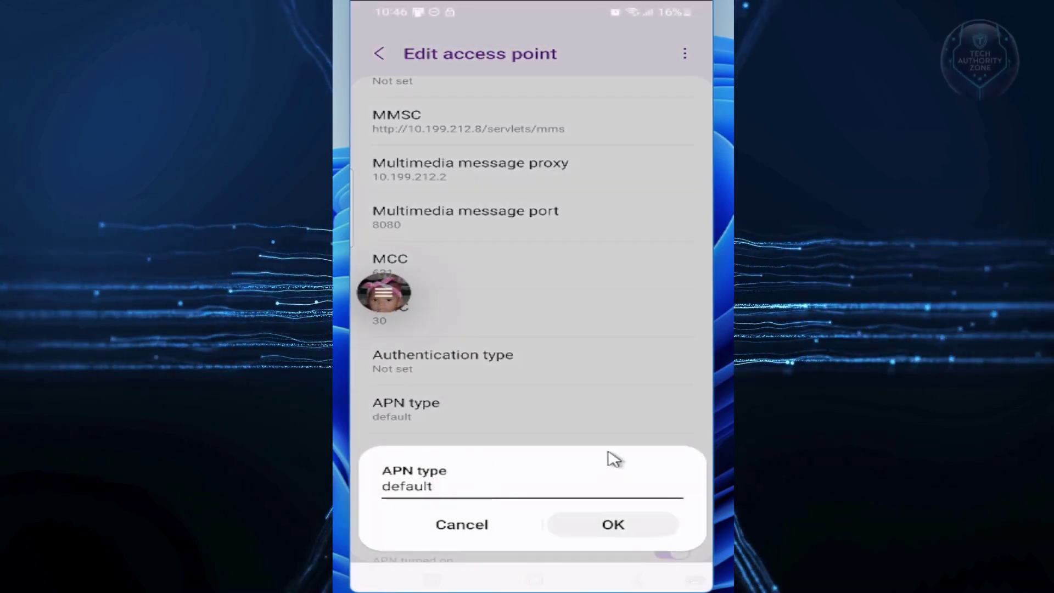
- Keep APN type 'default' and set the bearer to LTE instead of Unspecified
{"action": "left_click", "coordinate": [588, 521]}
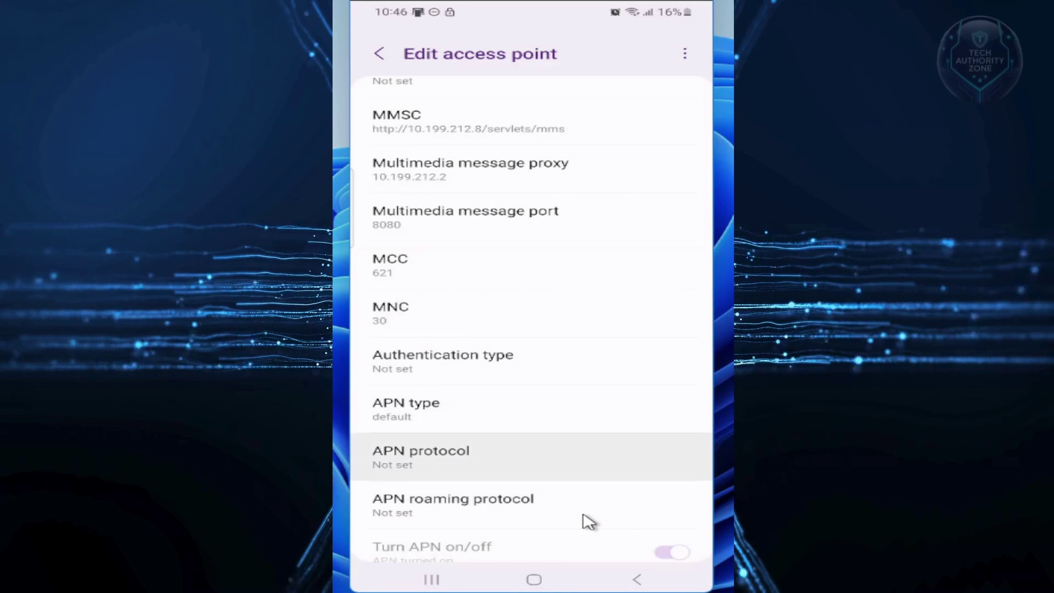
{"action": "scroll", "coordinate": [562, 426], "scroll_direction": "down", "scroll_amount": 2}
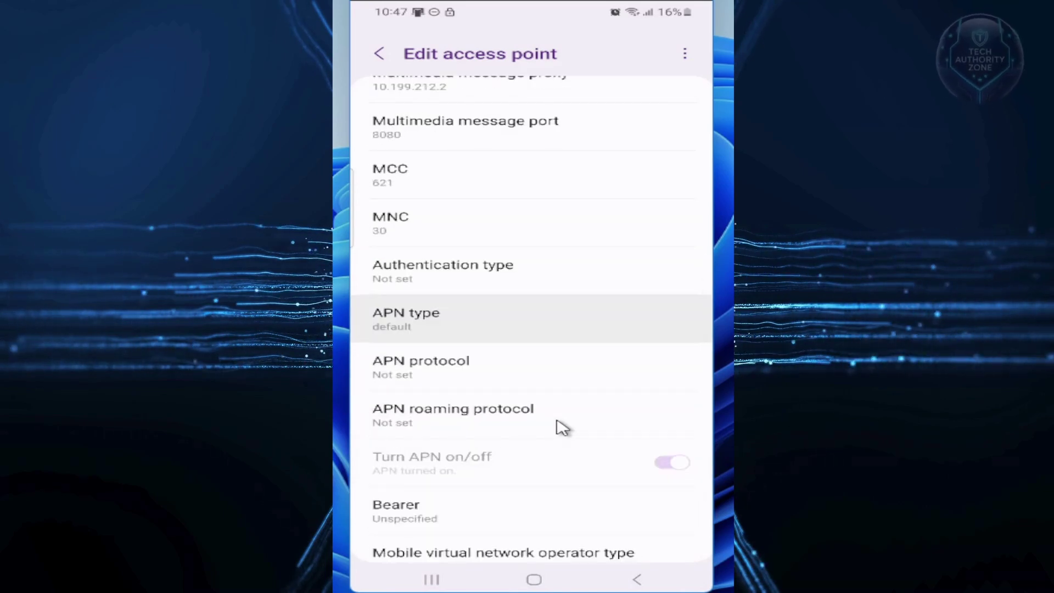
{"action": "left_click", "coordinate": [451, 512]}
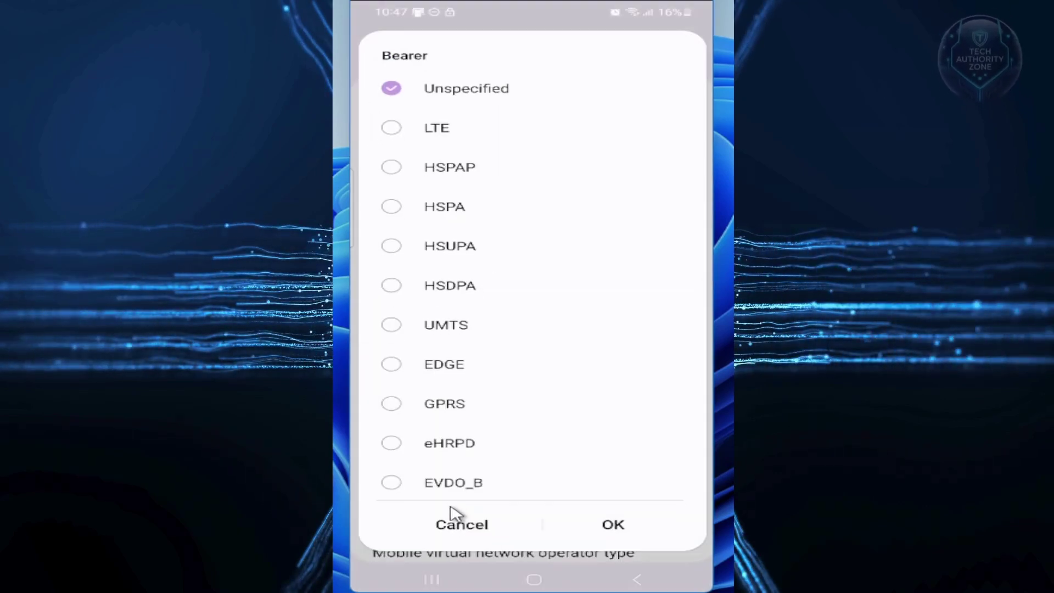
{"action": "left_click", "coordinate": [390, 129]}
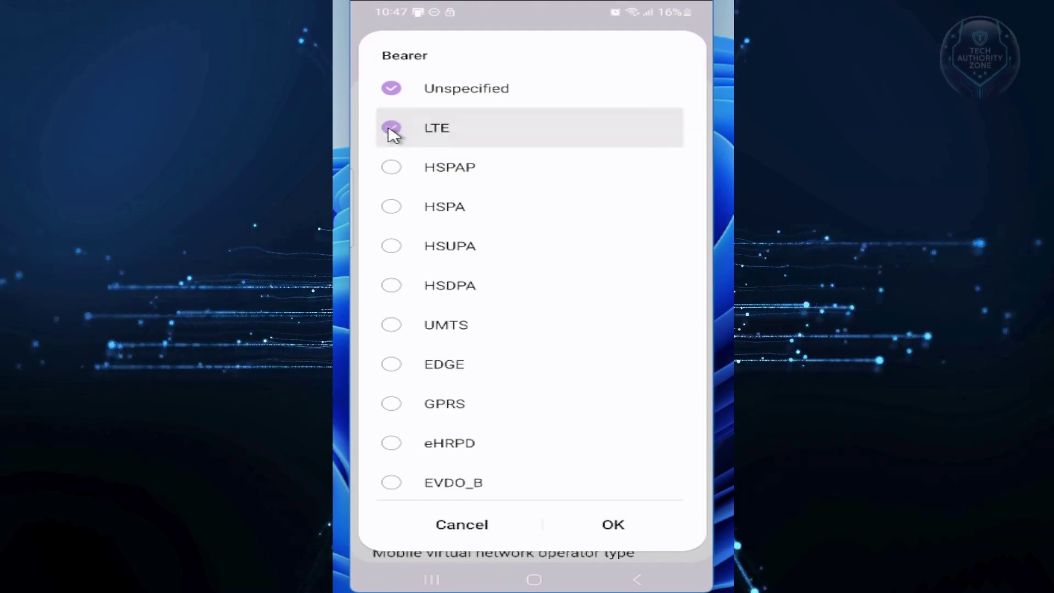
{"action": "left_click", "coordinate": [398, 87]}
{"action": "scroll", "coordinate": [549, 439], "scroll_direction": "down", "scroll_amount": 2}
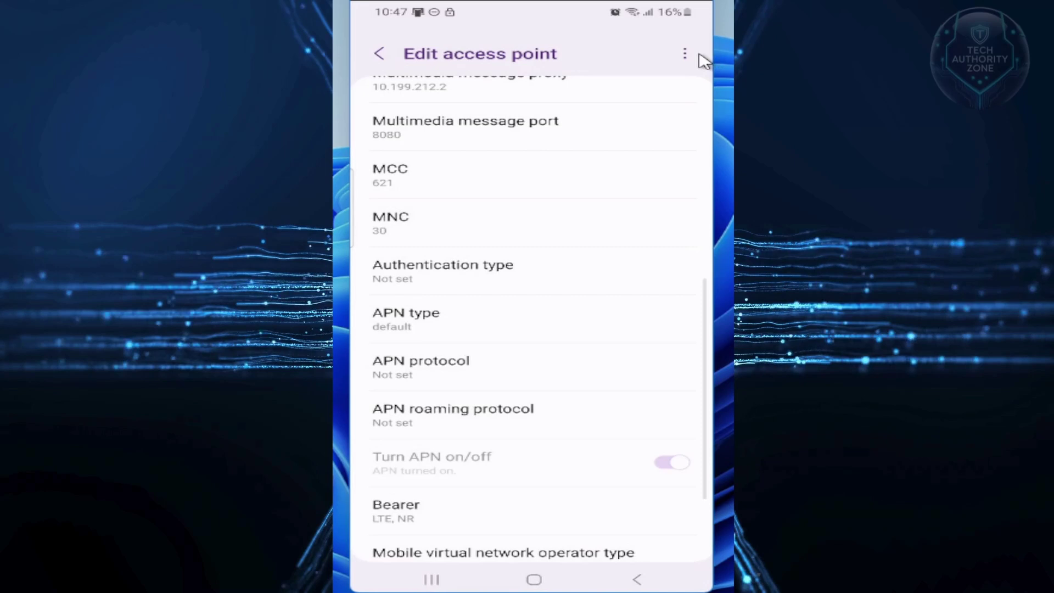
- Save the 'web' access point, make it the active APN, and go home
{"action": "left_click", "coordinate": [686, 54]}
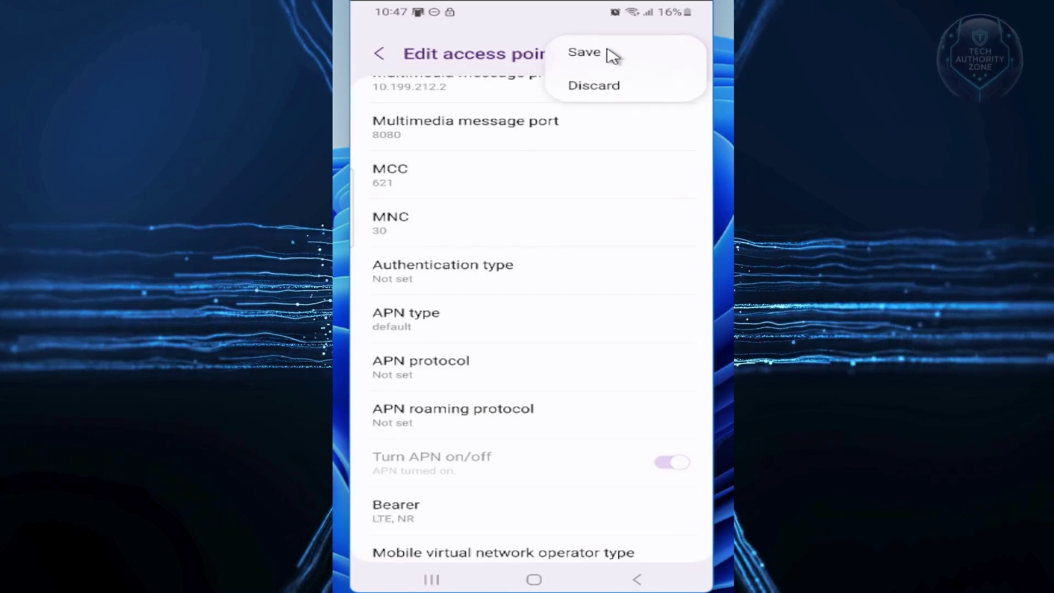
{"action": "left_click", "coordinate": [572, 52]}
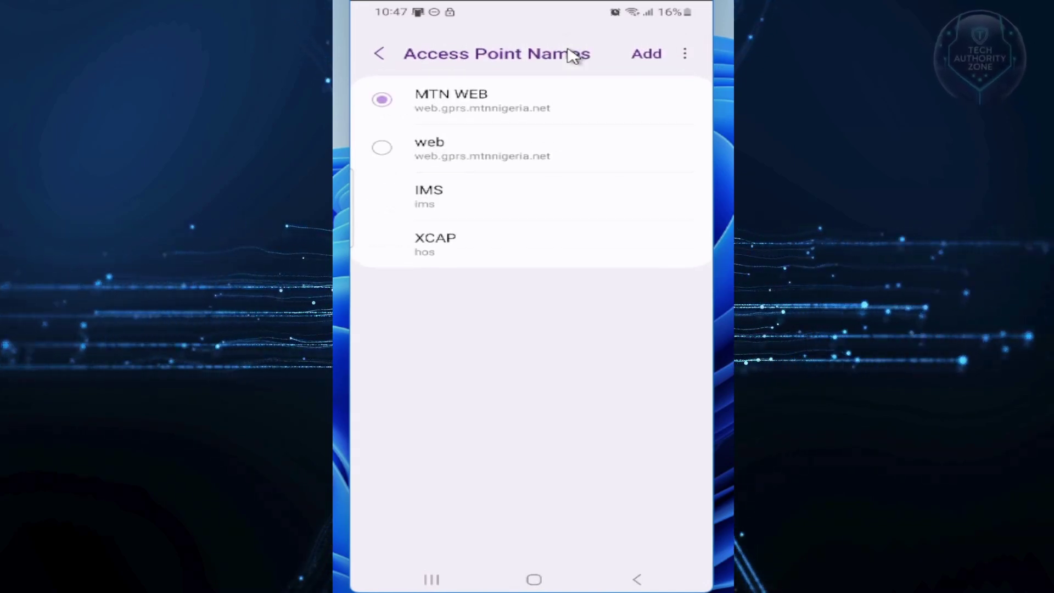
{"action": "left_click", "coordinate": [382, 148]}
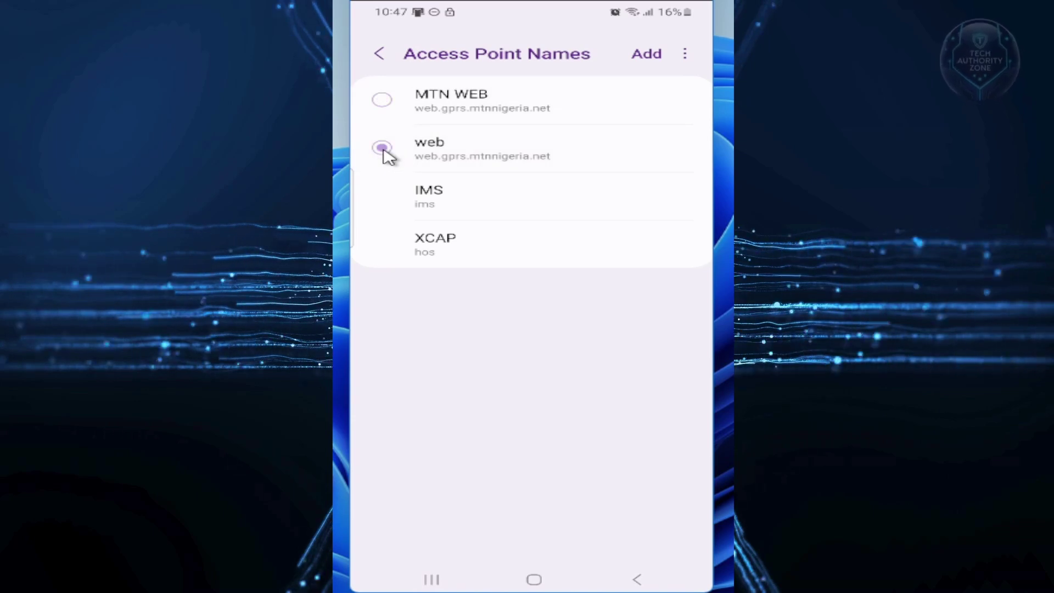
{"action": "left_click", "coordinate": [533, 581]}
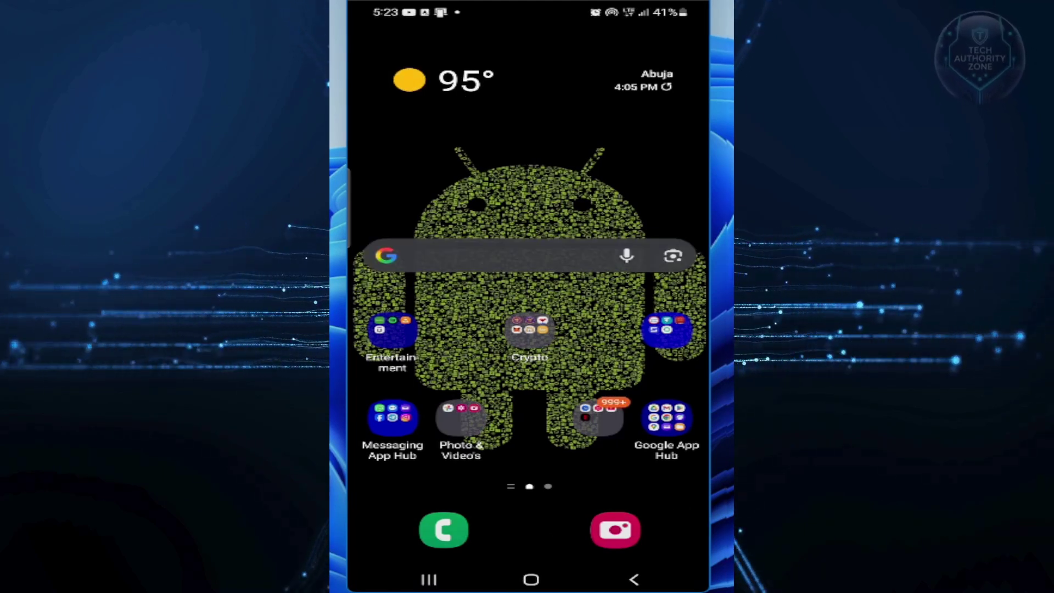
- Search Google for 'speed test' and run it: 2.32 Mbps down, 11.5 Mbps up, 18 ms
{"action": "left_click", "coordinate": [524, 256]}
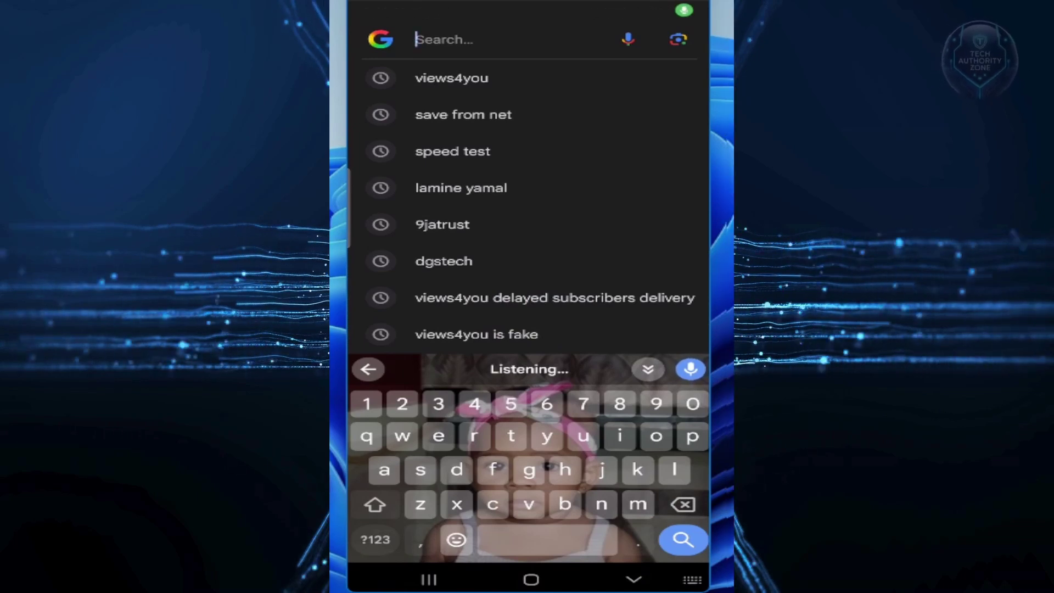
{"action": "key", "text": "Return"}
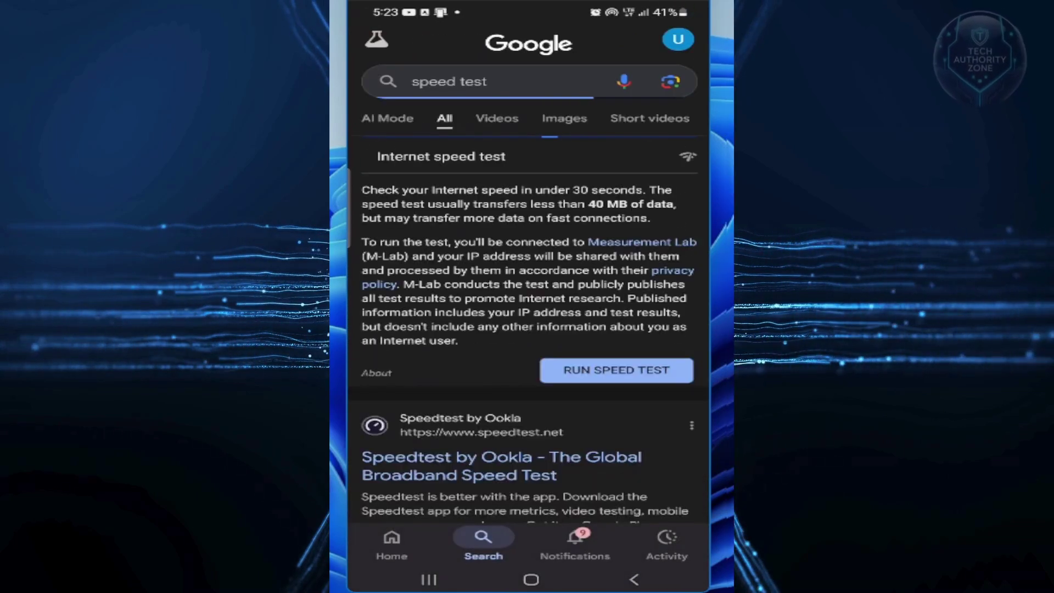
{"action": "left_click", "coordinate": [631, 370]}
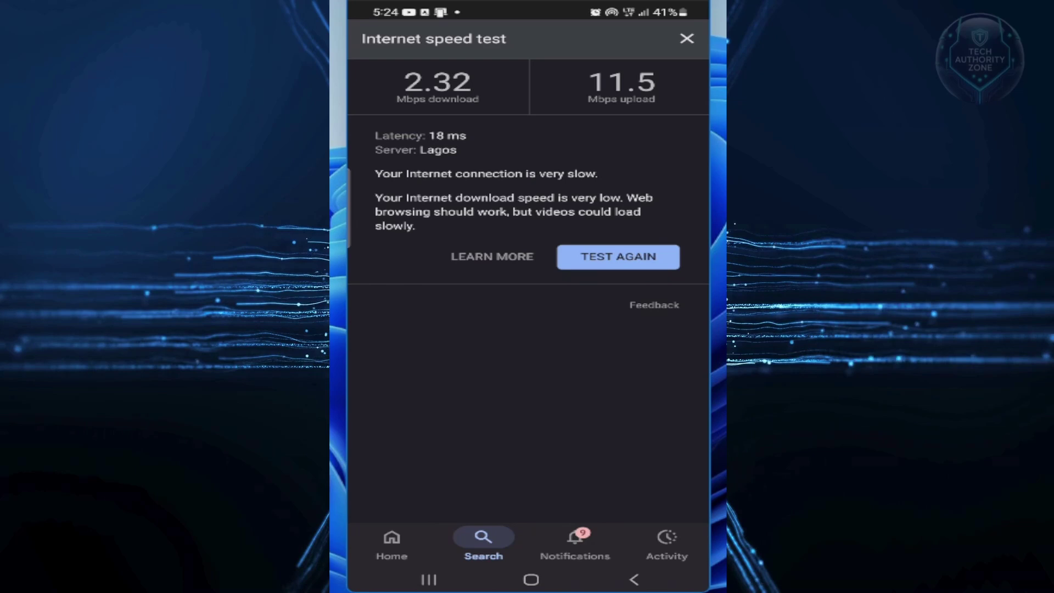
- Run the speed test again, then dismiss the results back to the home screen
{"action": "left_click", "coordinate": [592, 255]}
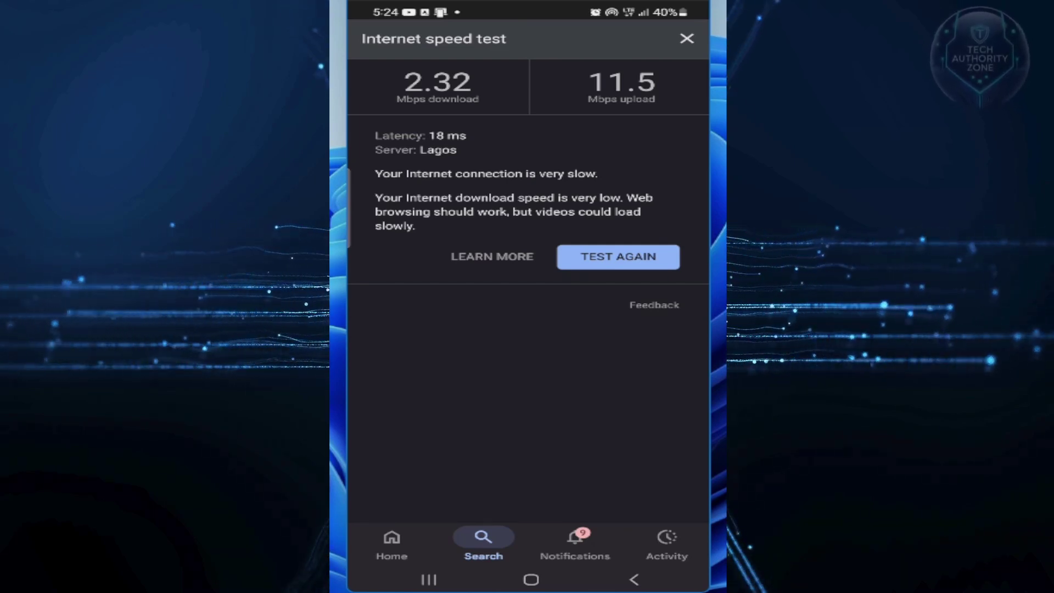
{"action": "left_click_drag", "start_coordinate": [588, 101], "coordinate": [634, 106]}
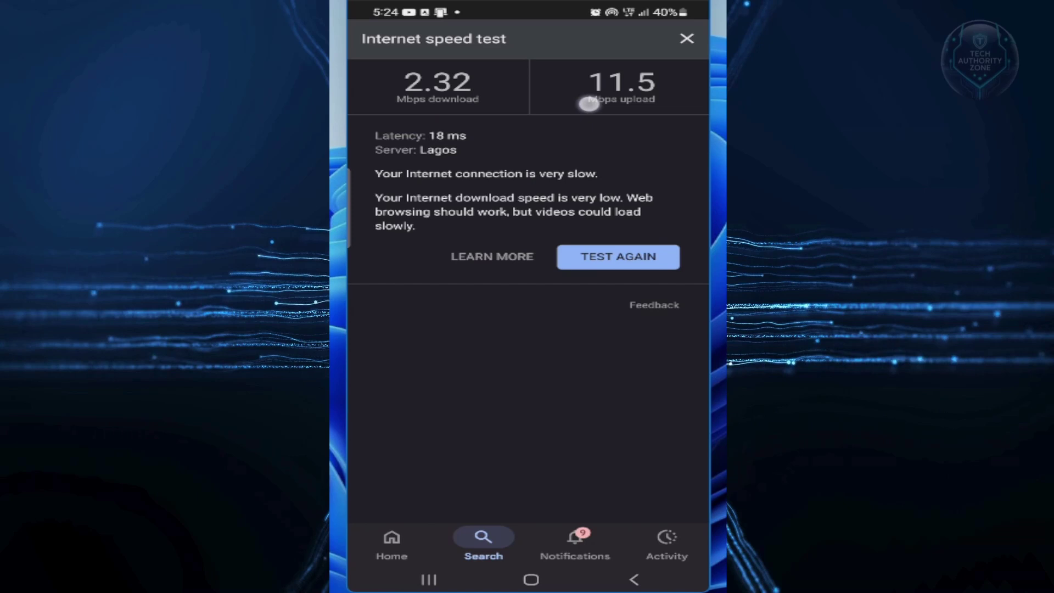